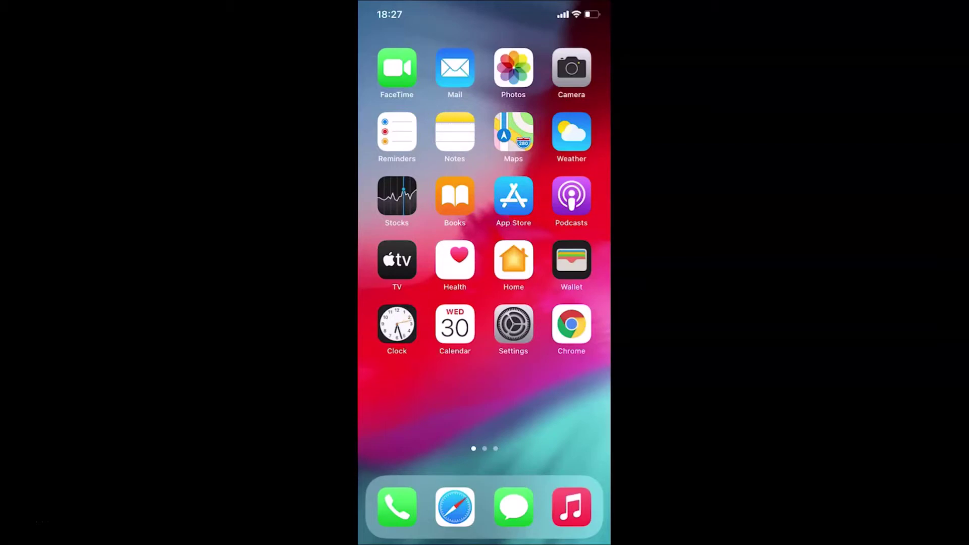
Step: Launch the Settings app from the Home Screen
left_click(521, 345)
Step: Confirm under General > About that the Software Version is 14.0.1
left_click(443, 446)
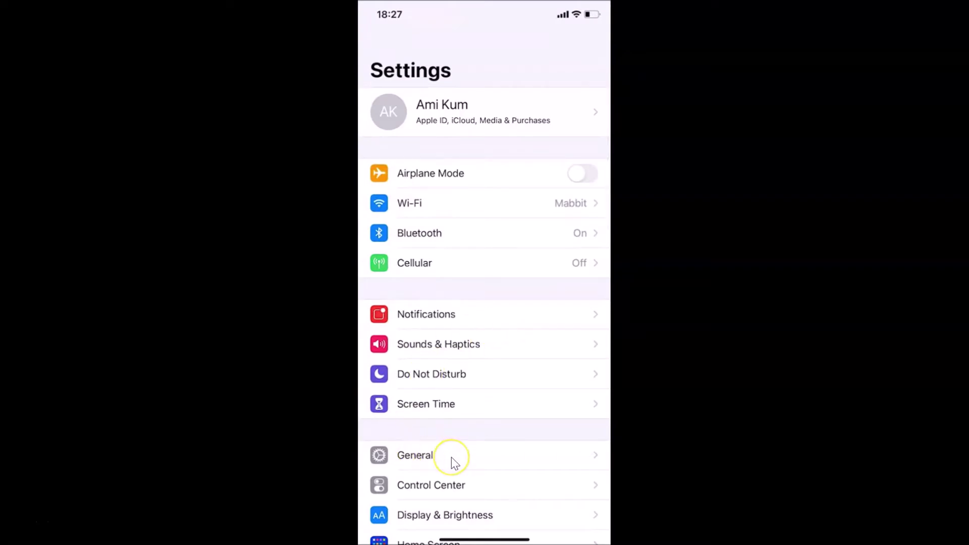
left_click(383, 271)
left_click(398, 91)
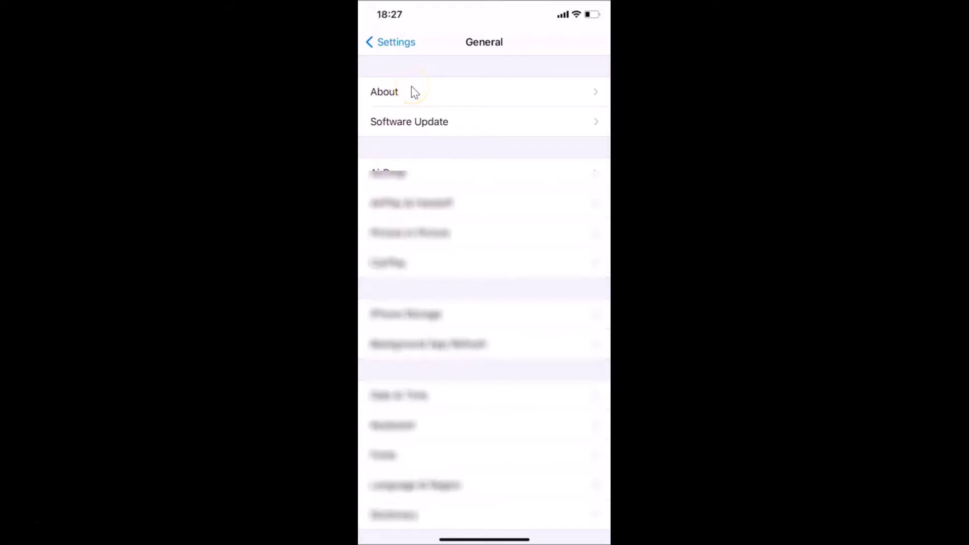
left_click(415, 129)
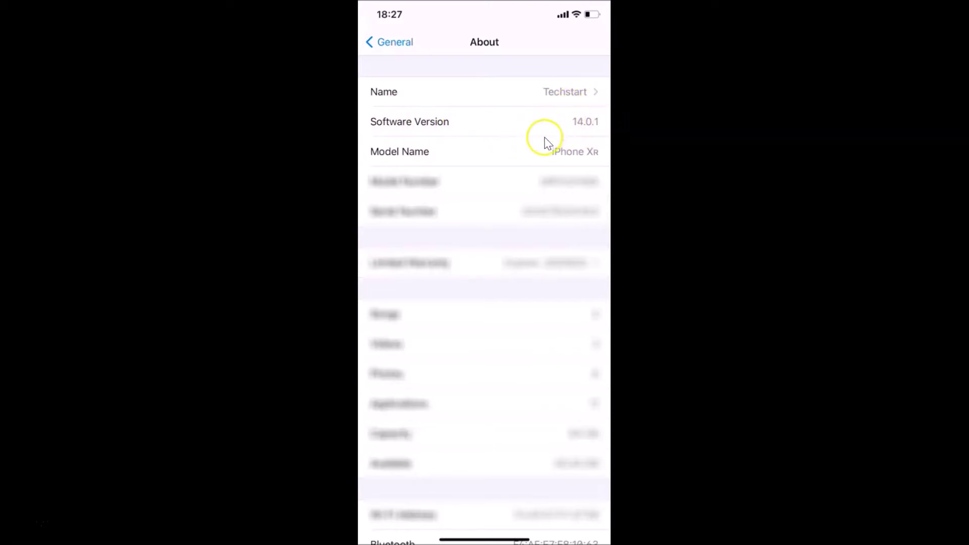
left_click(386, 44)
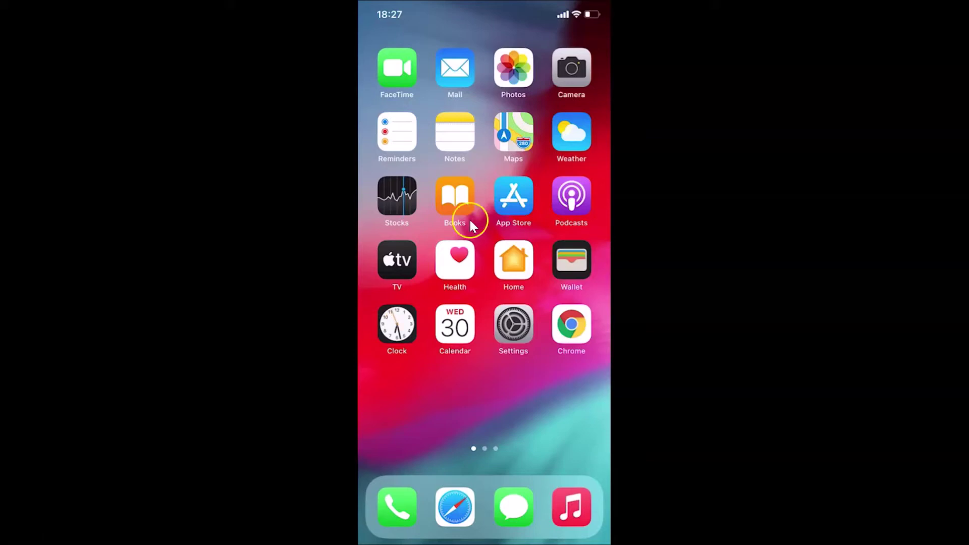
Step: Search the App Store for 'firefox' and confirm Firefox 28.2 is already installed
left_click(519, 201)
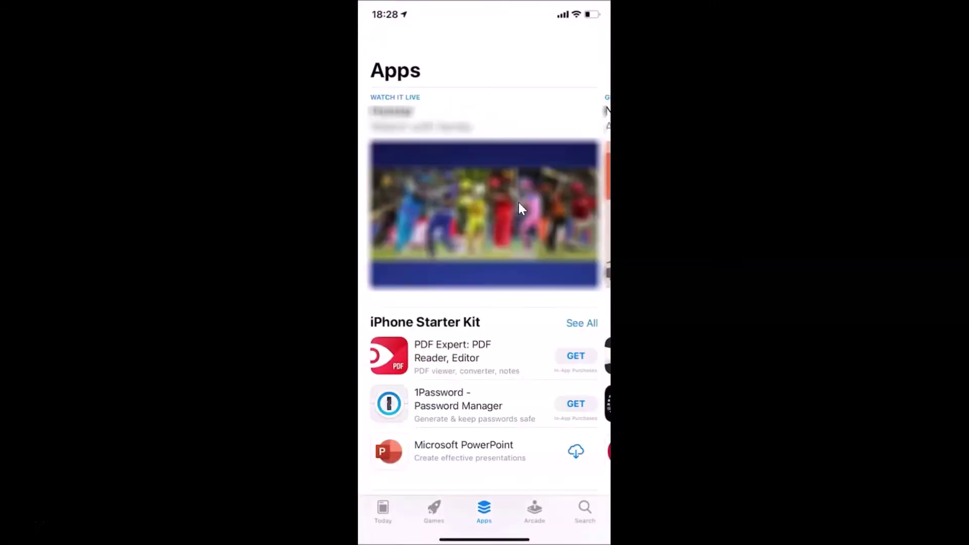
left_click(456, 231)
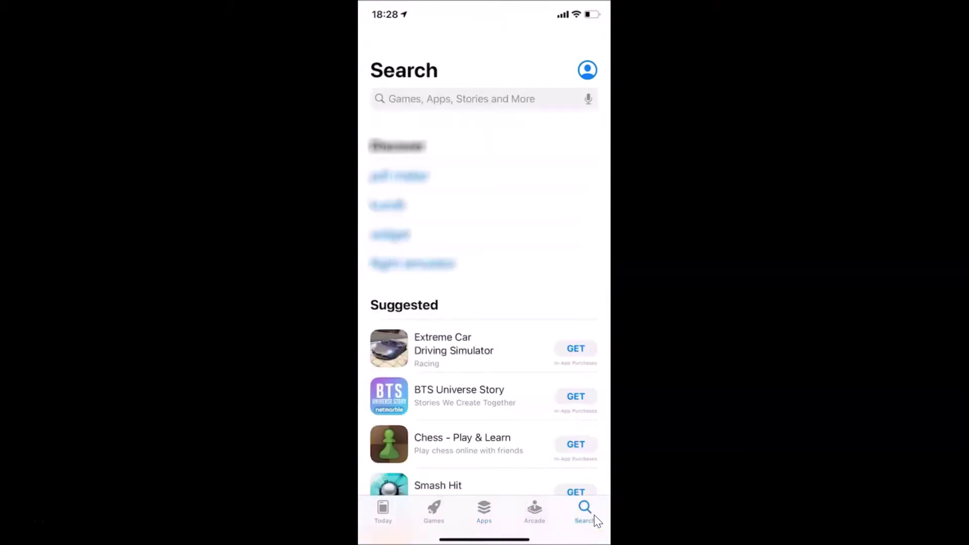
left_click(533, 101)
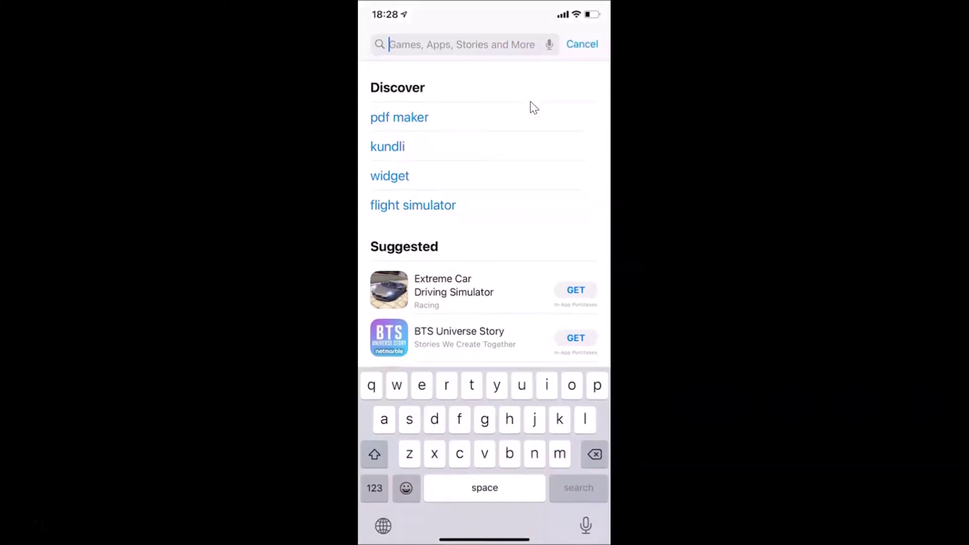
type("firefox")
key("Return")
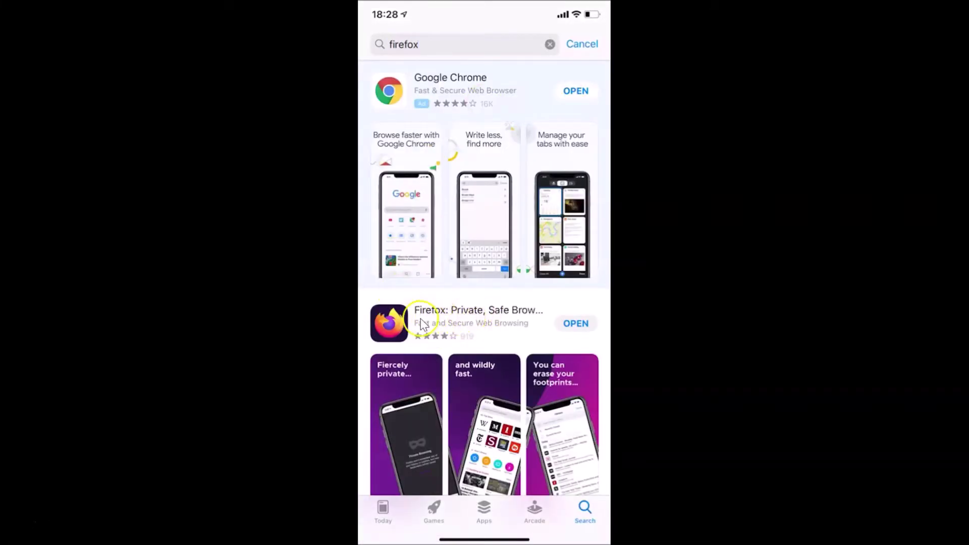
left_click(471, 326)
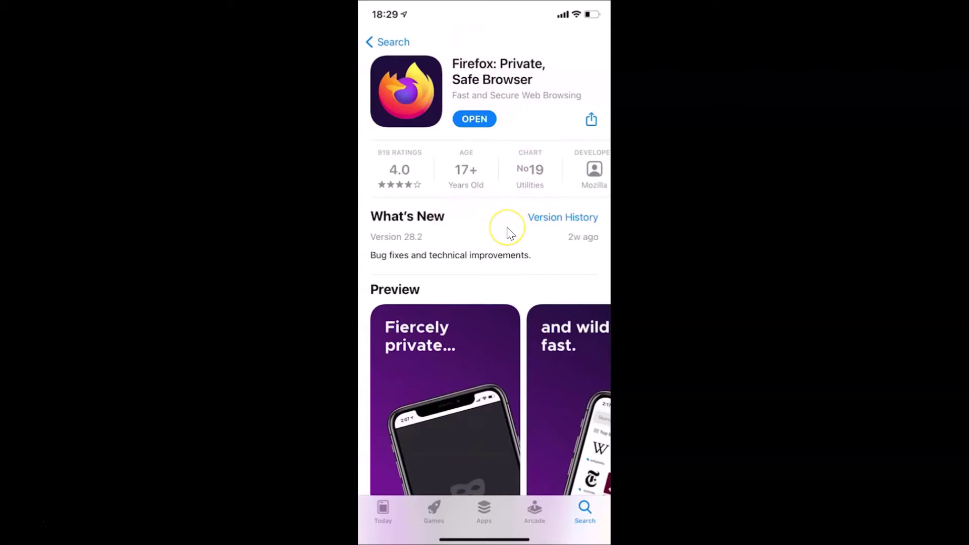
key("super+h")
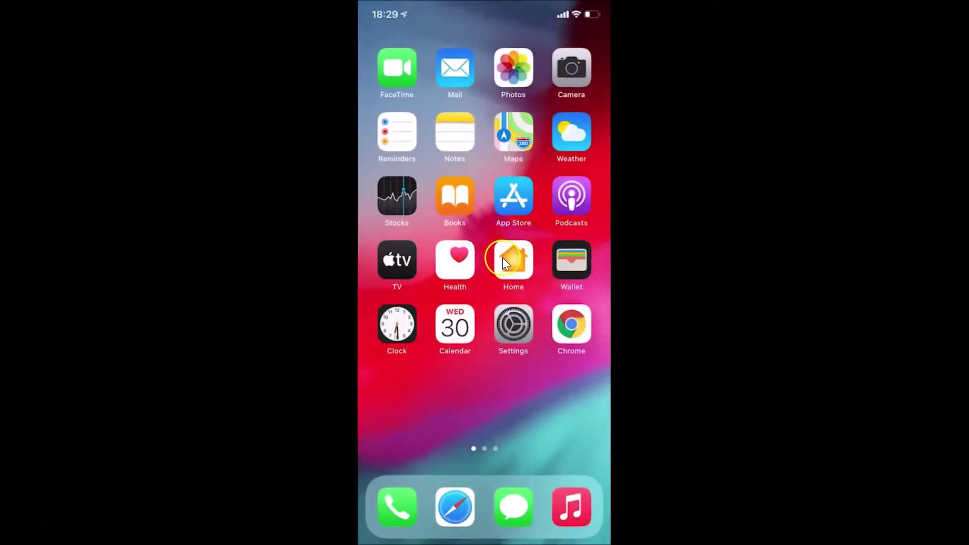
scroll(501, 258, "right", 3)
left_click(520, 212)
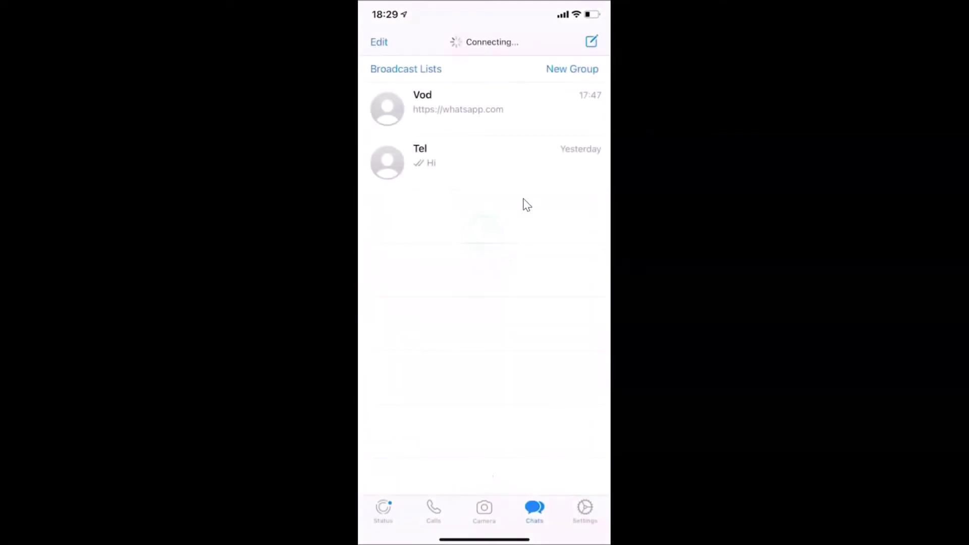
left_click(509, 114)
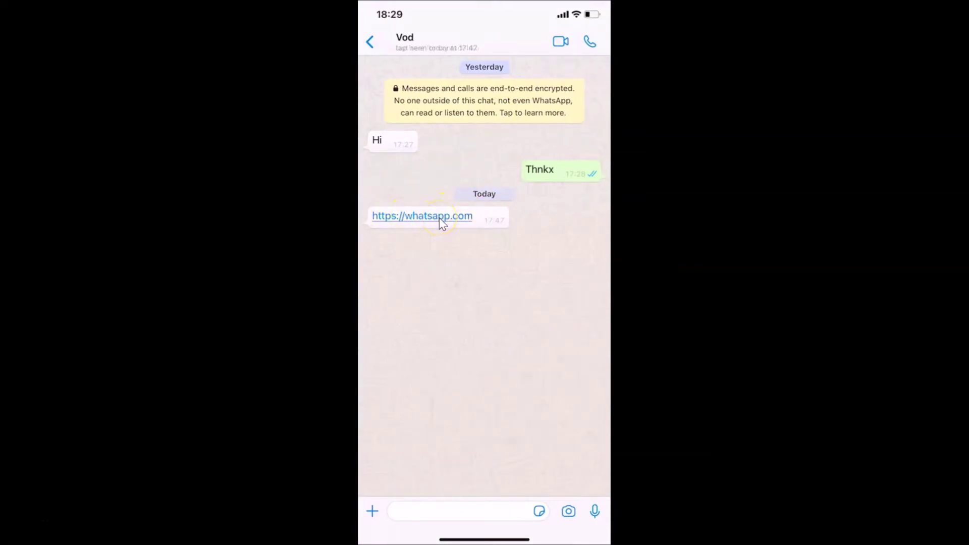
left_click(439, 217)
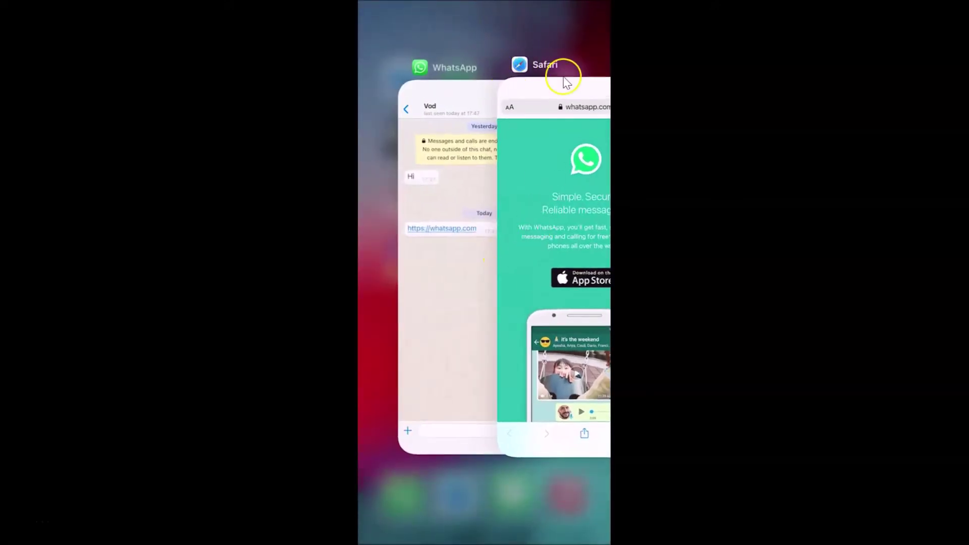
Step: Swipe the Safari and WhatsApp cards out of the app switcher
left_click(570, 140)
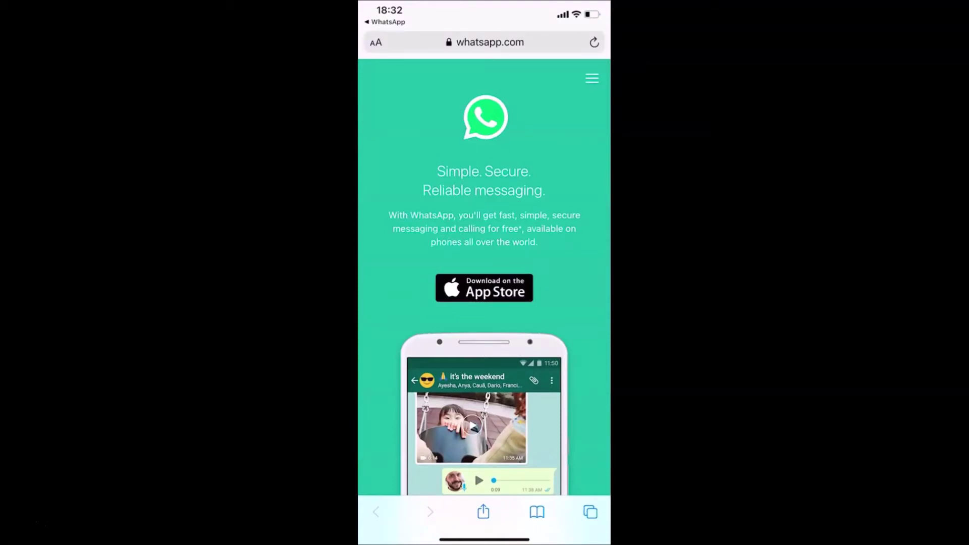
left_click_drag(484, 538, 485, 303)
left_click_drag(555, 252, 565, 51)
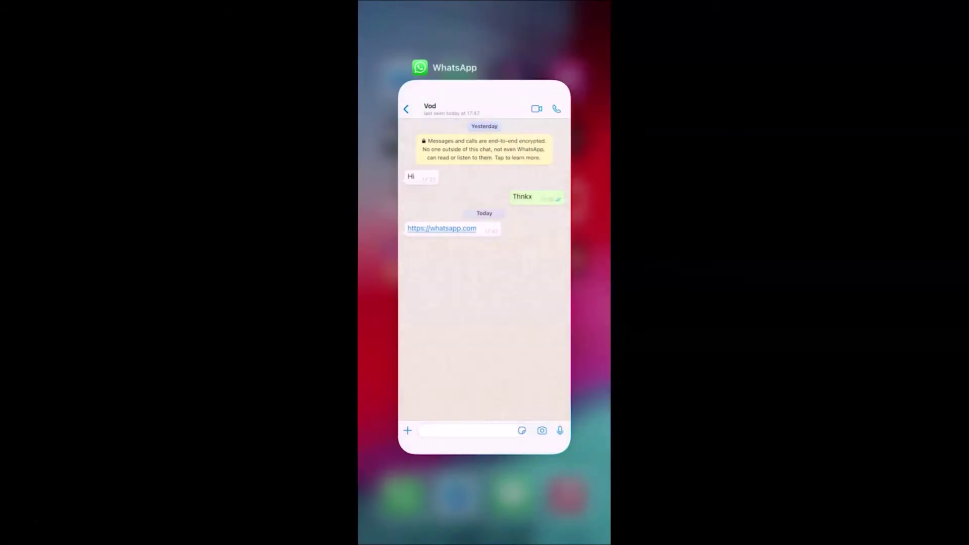
left_click_drag(485, 303, 484, 60)
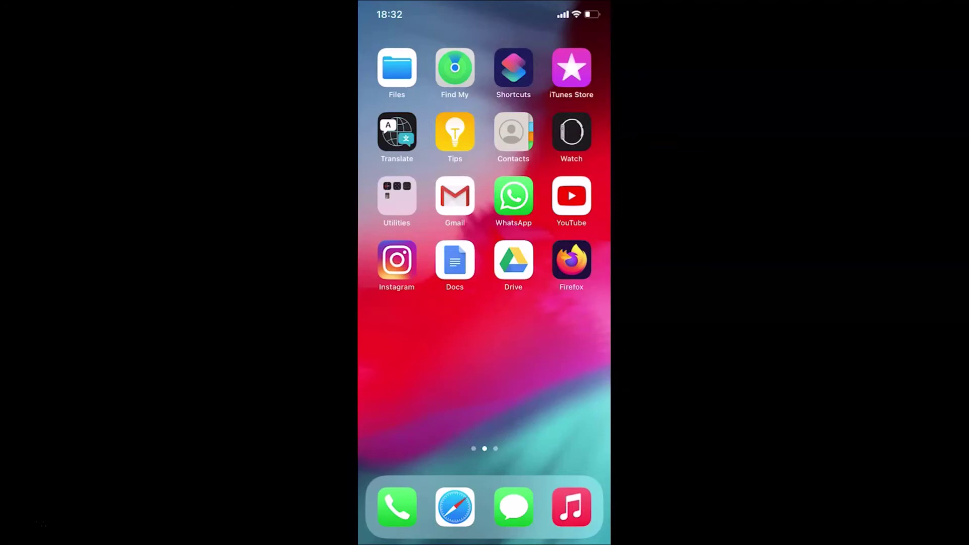
Step: From home page 1, open the Firefox entry in Settings, showing Safari as default browser
left_click_drag(429, 328, 555, 328)
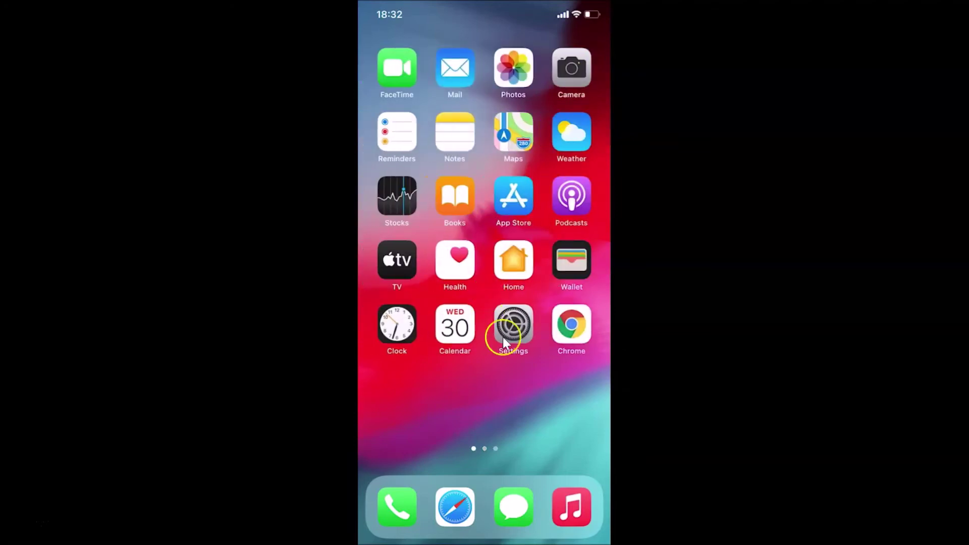
left_click(526, 326)
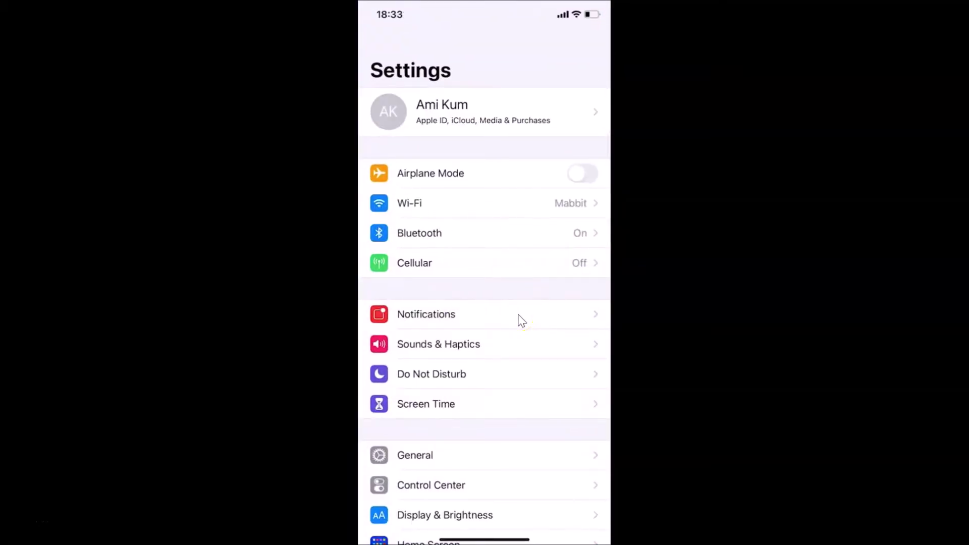
scroll(522, 320, "down", 15)
scroll(485, 303, "down", 10)
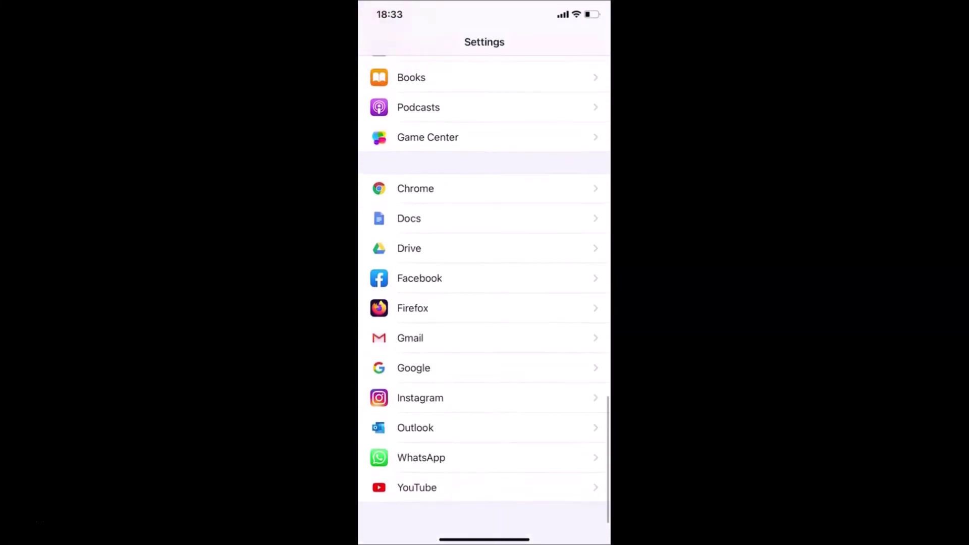
left_click(435, 310)
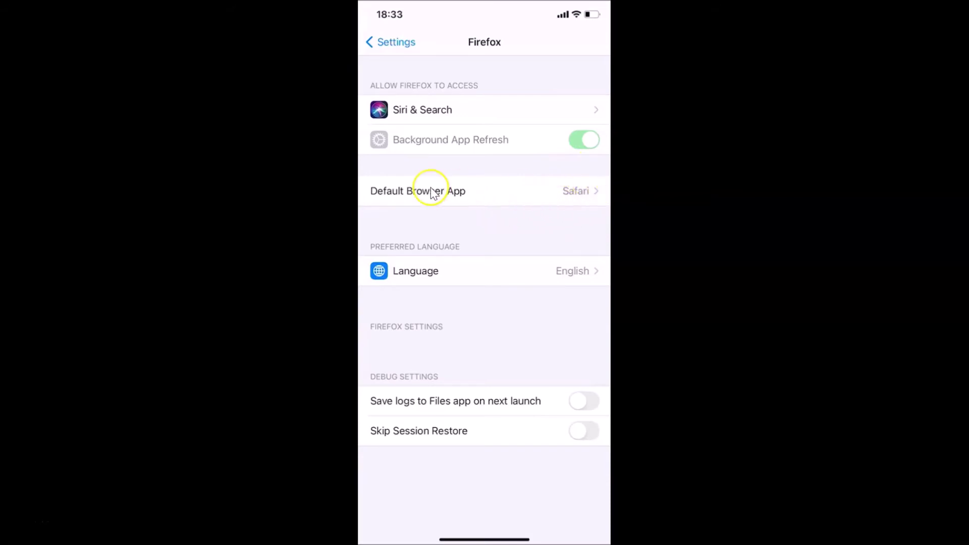
Step: Change the Default Browser App from Safari to Firefox
left_click(473, 190)
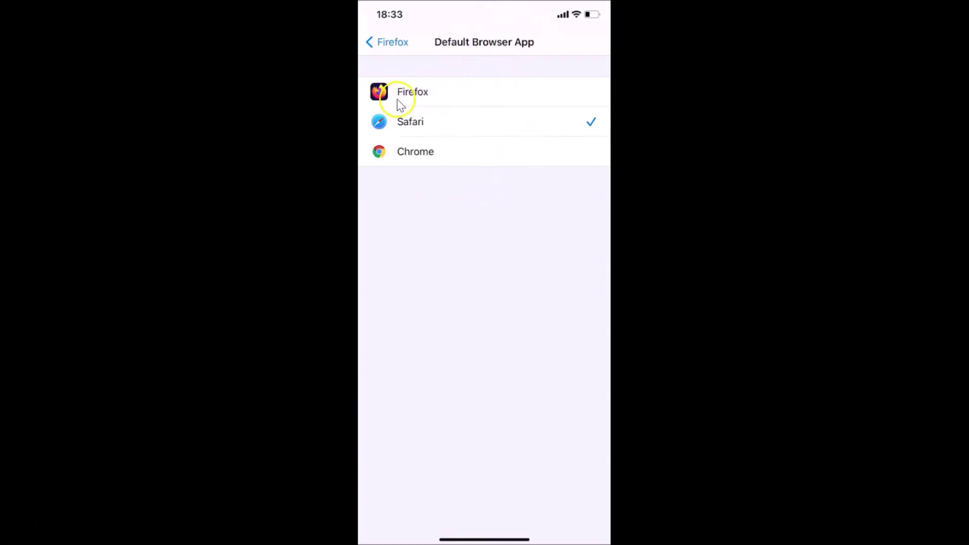
left_click(507, 94)
left_click(403, 43)
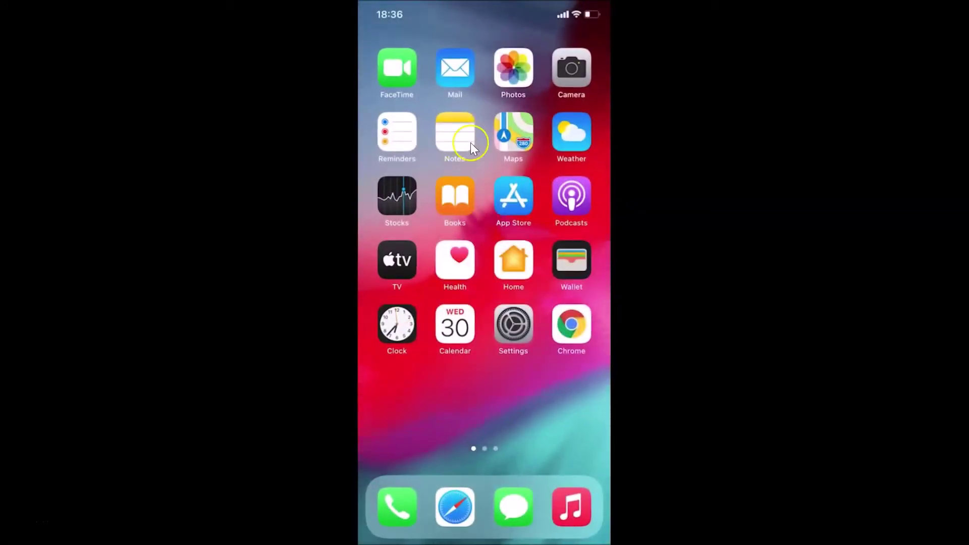
left_click(486, 247)
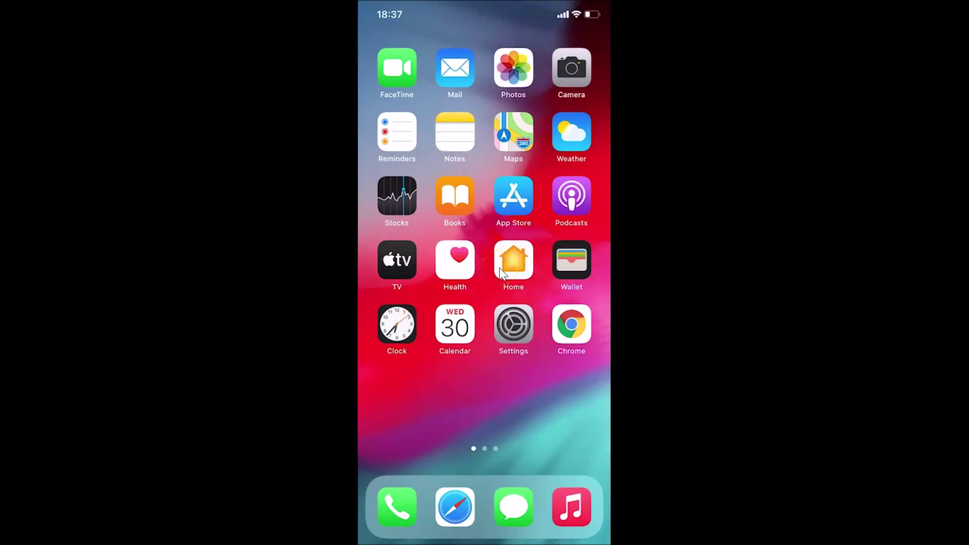
left_click_drag(498, 268, 414, 267)
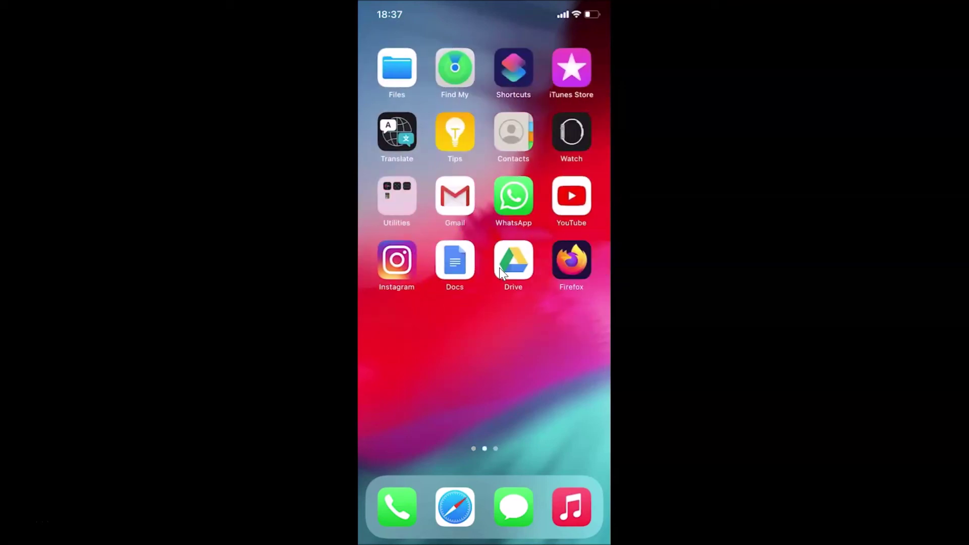
left_click(529, 195)
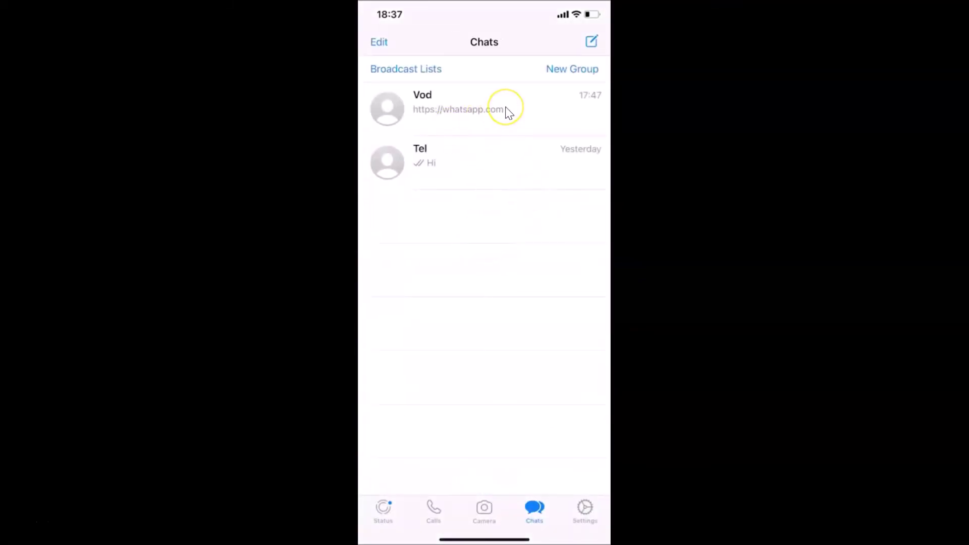
left_click(508, 112)
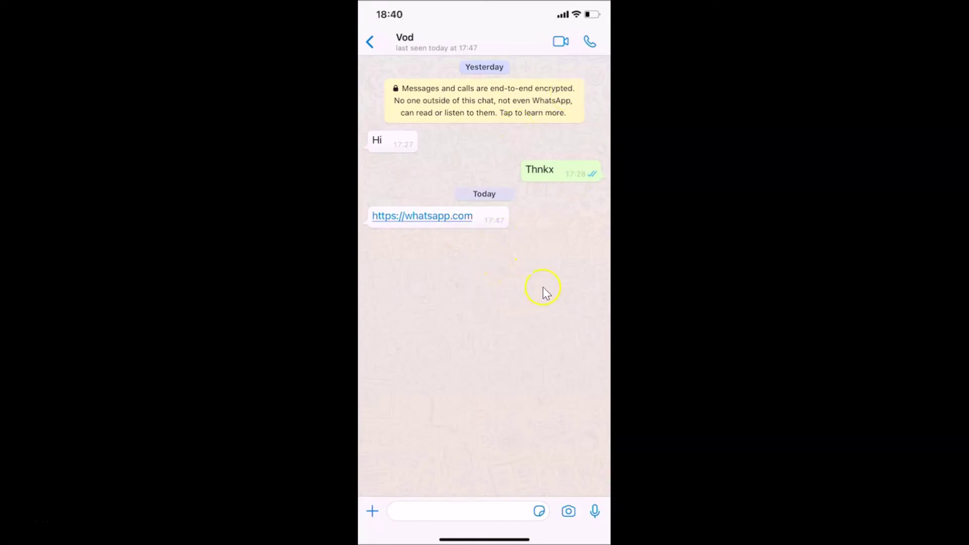
left_click(437, 216)
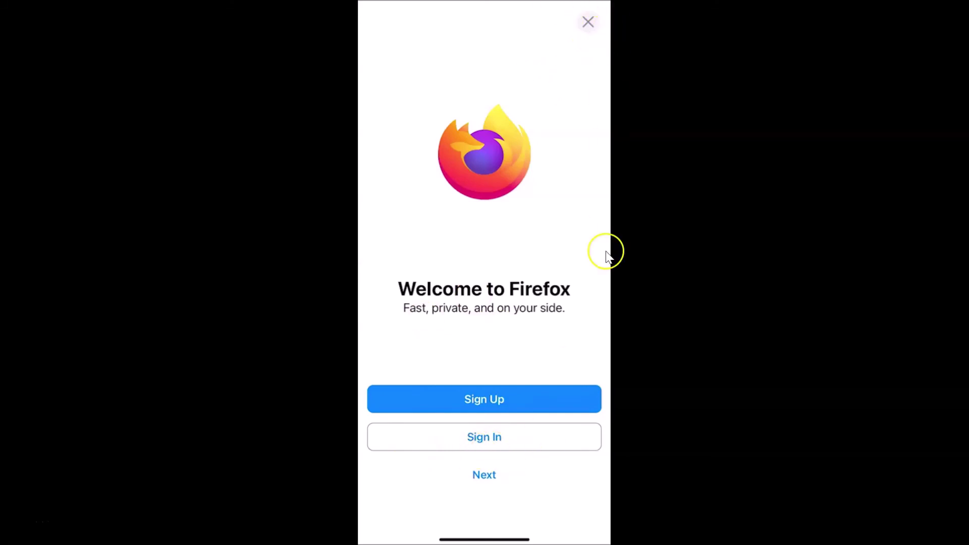
Step: Close the 'Welcome to Firefox' sheet to reveal the whatsapp.com homepage
left_click(589, 21)
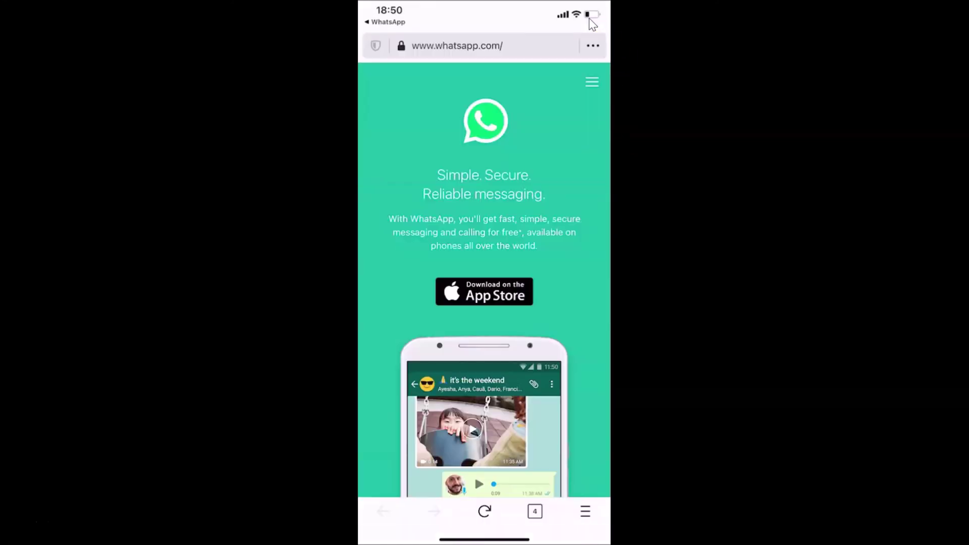